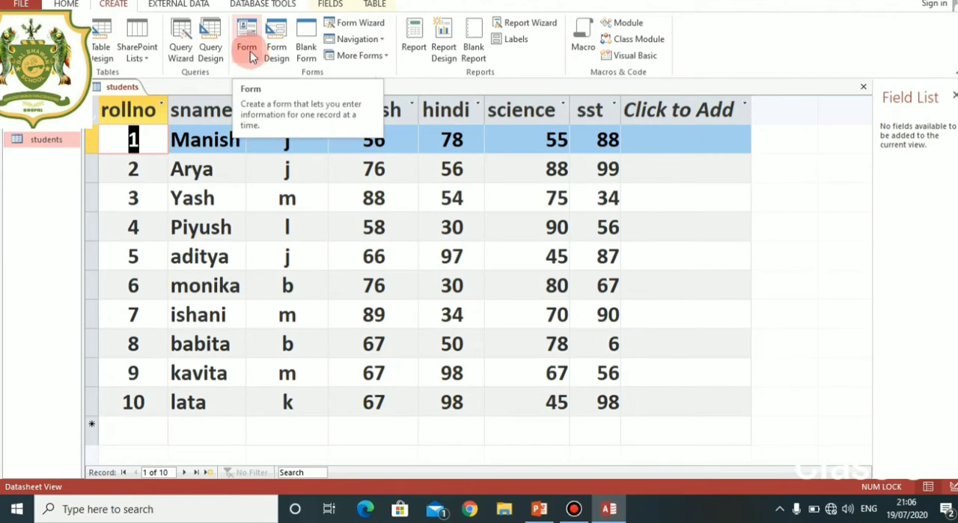
Create a form from the students table and browse through its records to the last one.
left_click(249, 51)
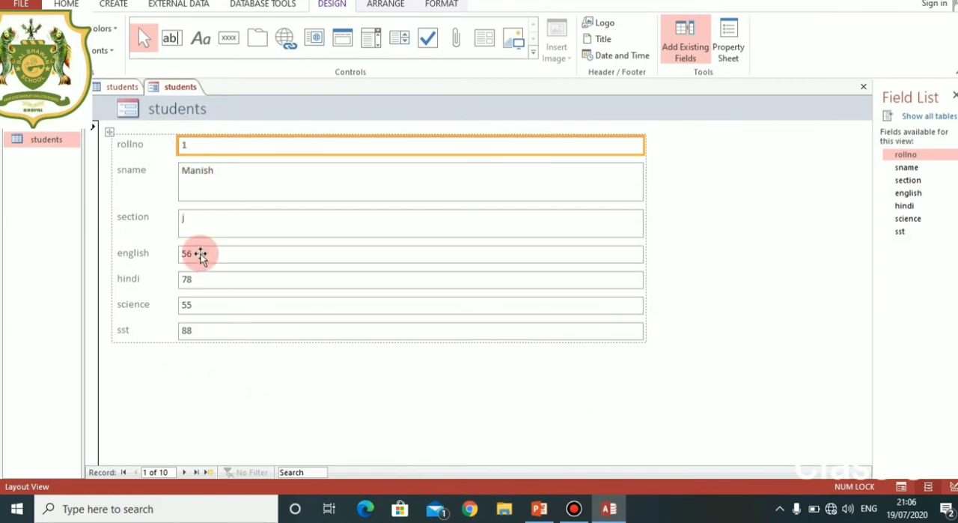
left_click(184, 474)
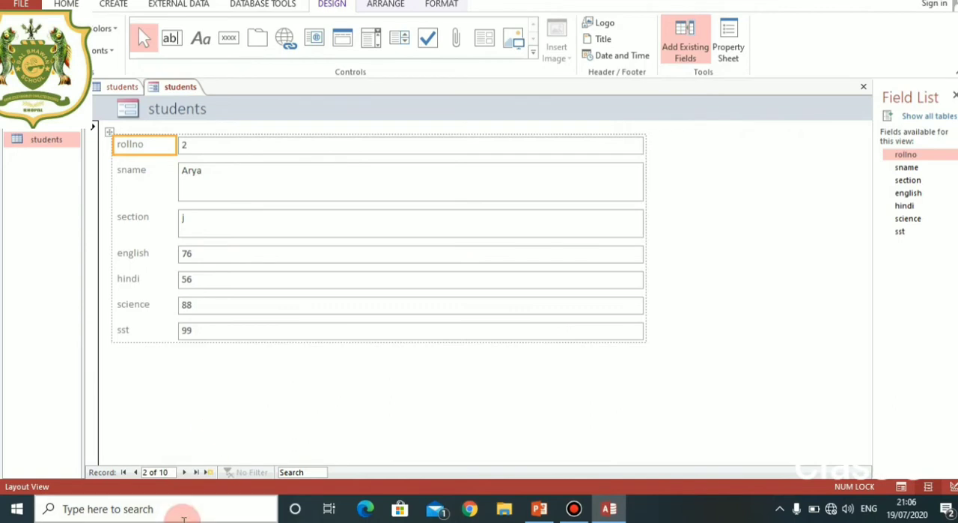
left_click(184, 473)
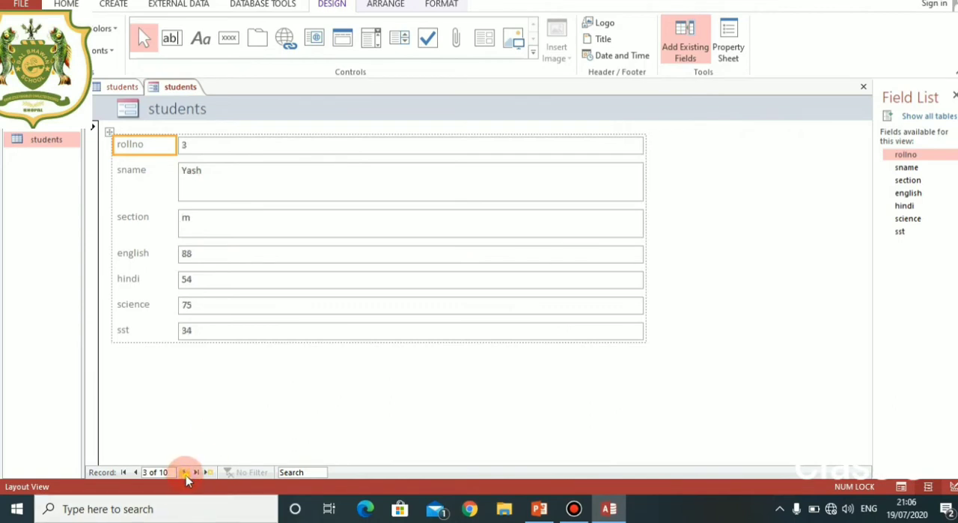
left_click(185, 474)
left_click(185, 474)
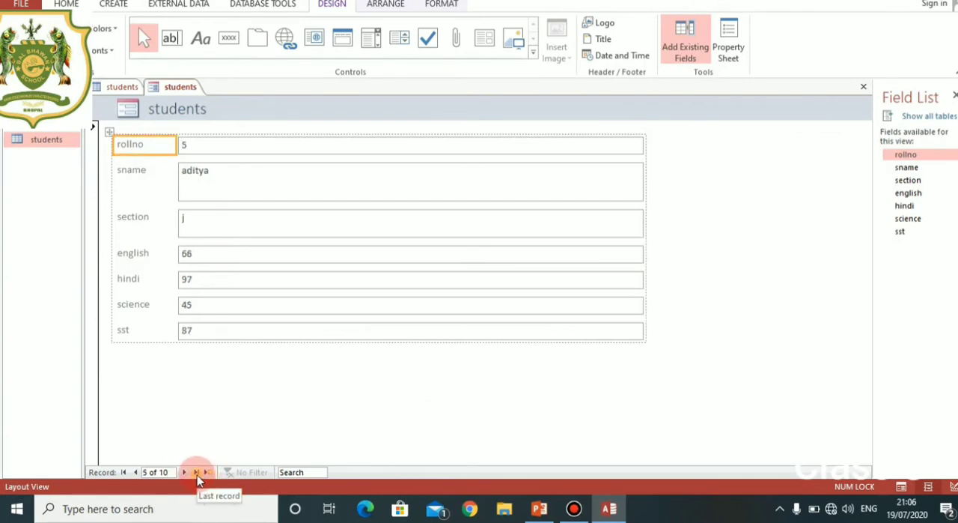
left_click(197, 474)
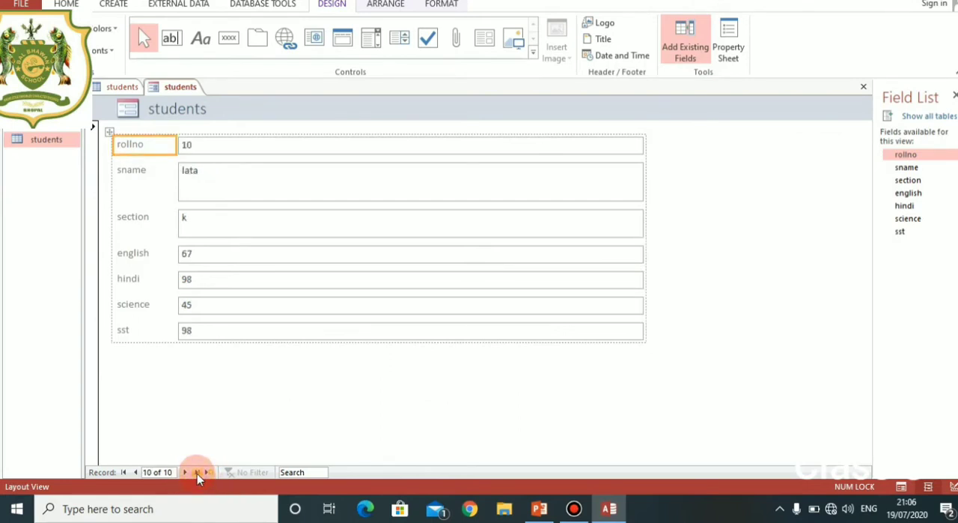
Switch the new students form from Layout View to Form View so its records can be edited.
left_click(208, 144)
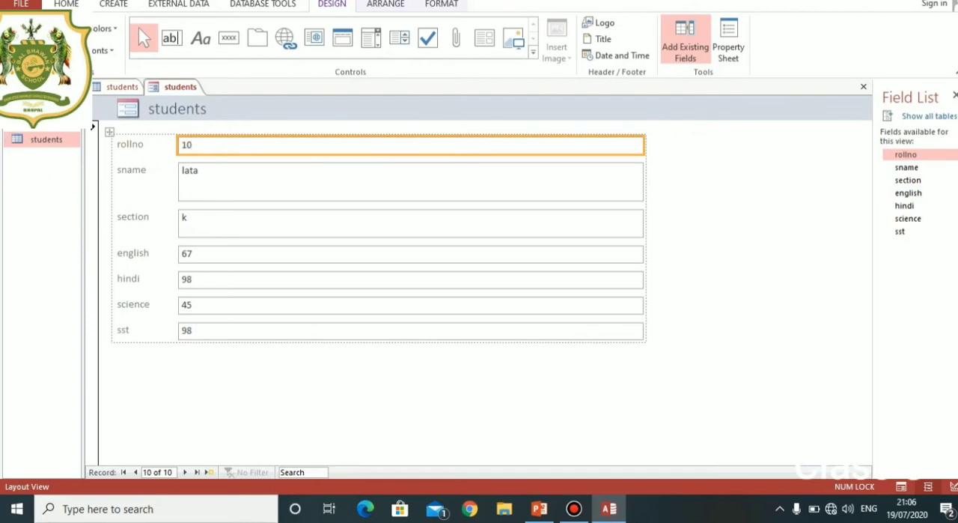
left_click(17, 53)
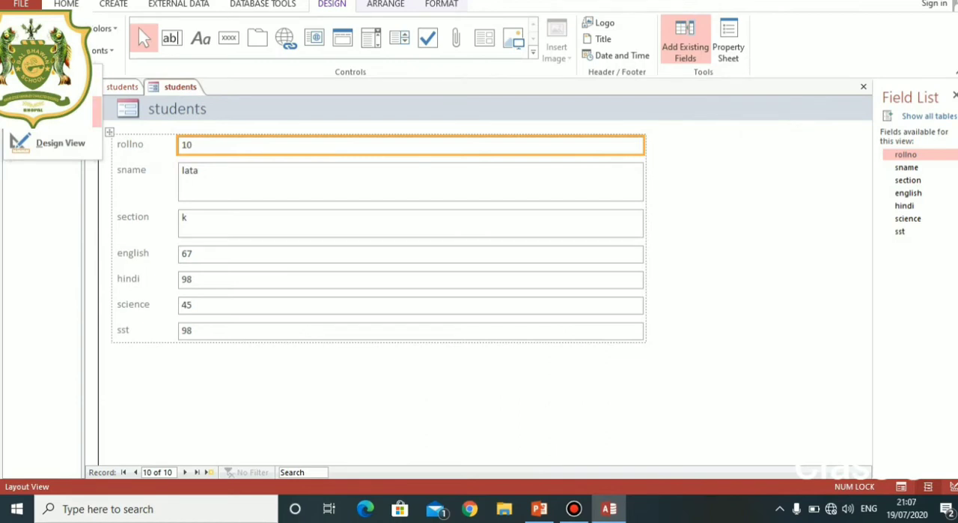
left_click(56, 81)
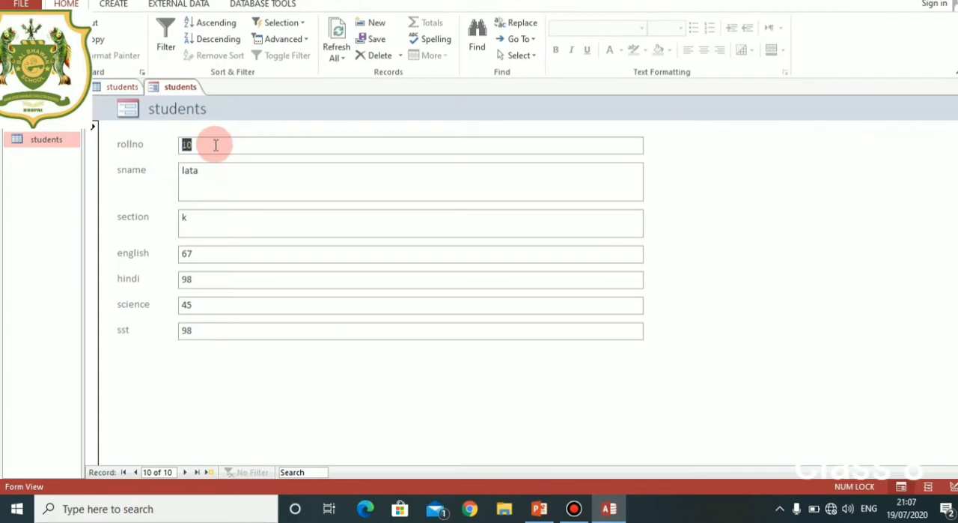
Replace the sname entry of the roll number 10 record with a different student name.
left_click(209, 173)
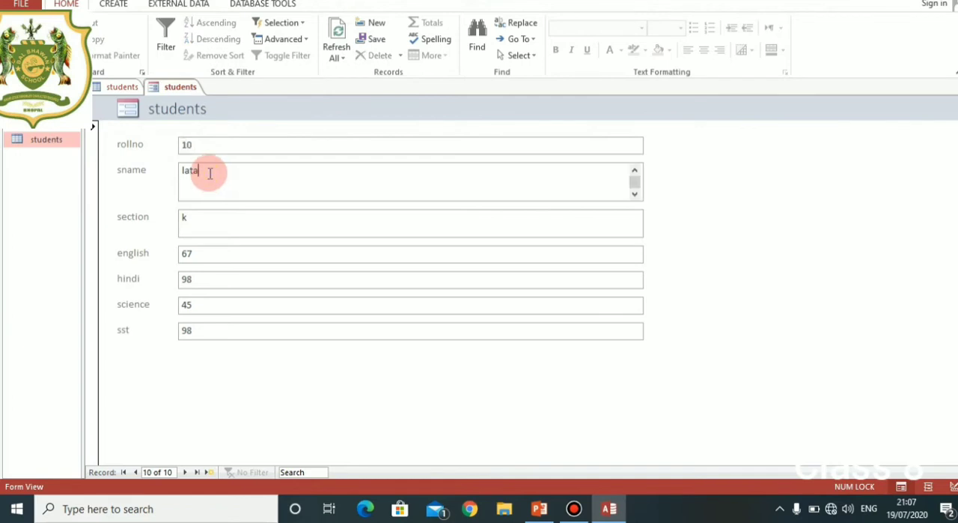
key("BackSpace")
key("BackSpace")
key("BackSpace")
key("BackSpace")
type("latika")
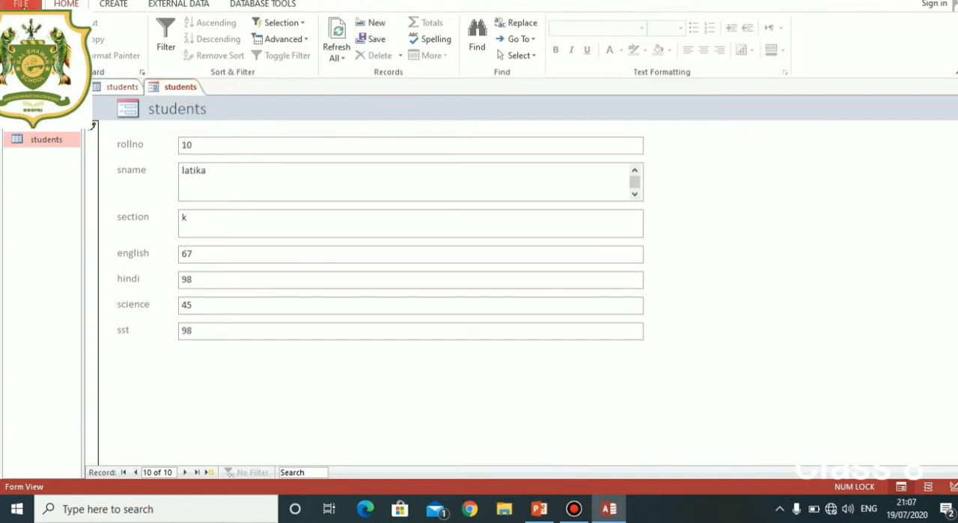
Save the form under the name students and return to the students table to check the edited record.
key("ctrl+s")
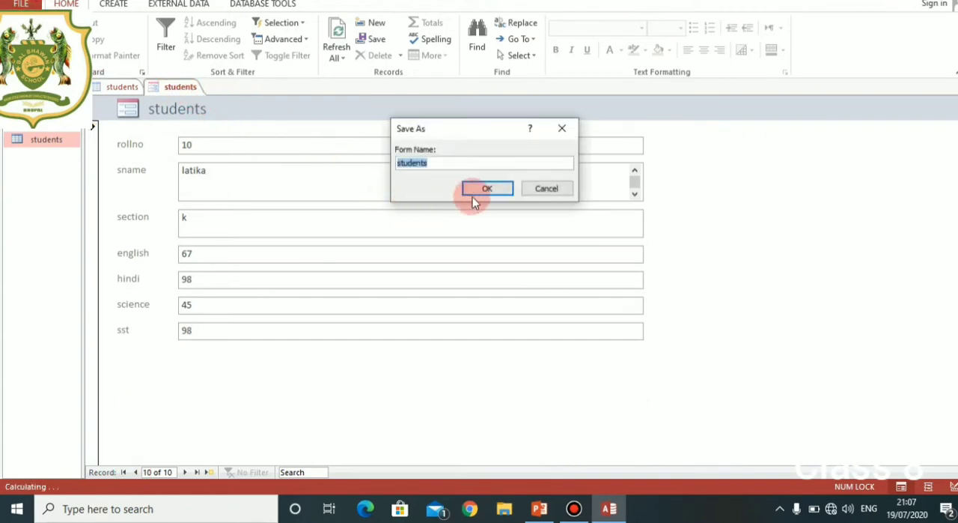
left_click(488, 190)
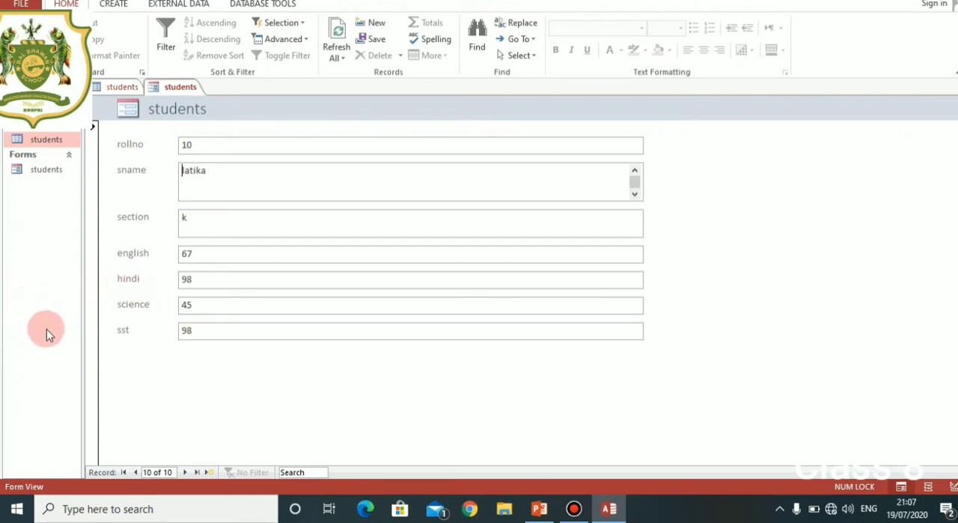
left_click(124, 88)
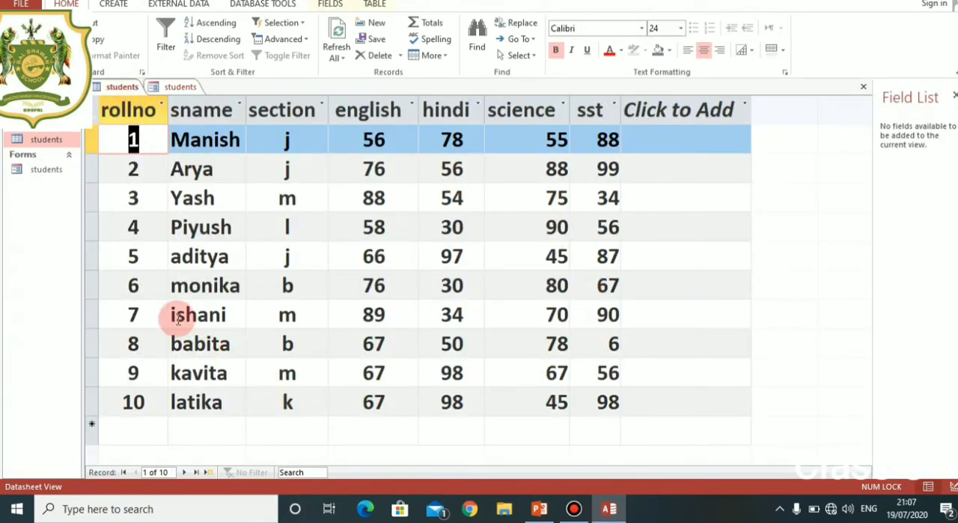
Create a Split Form based on the students table.
left_click(120, 11)
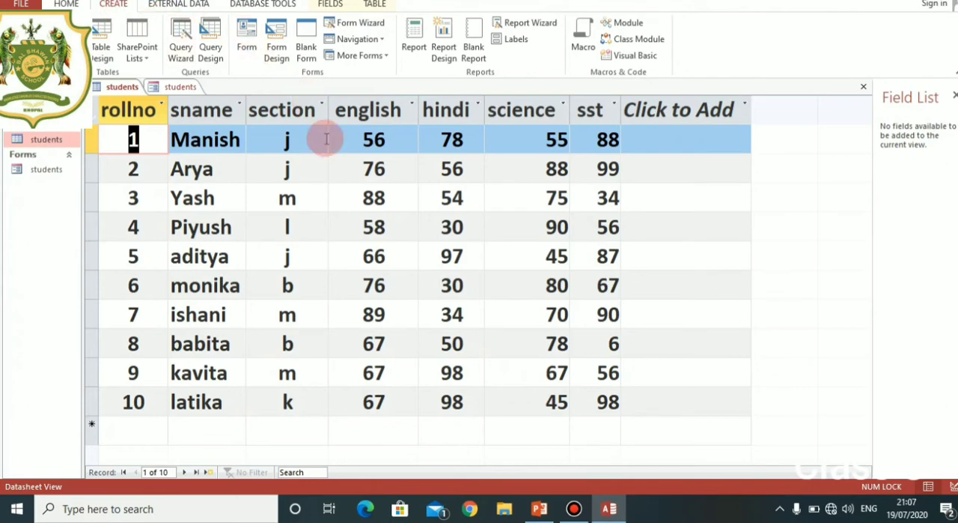
left_click(387, 57)
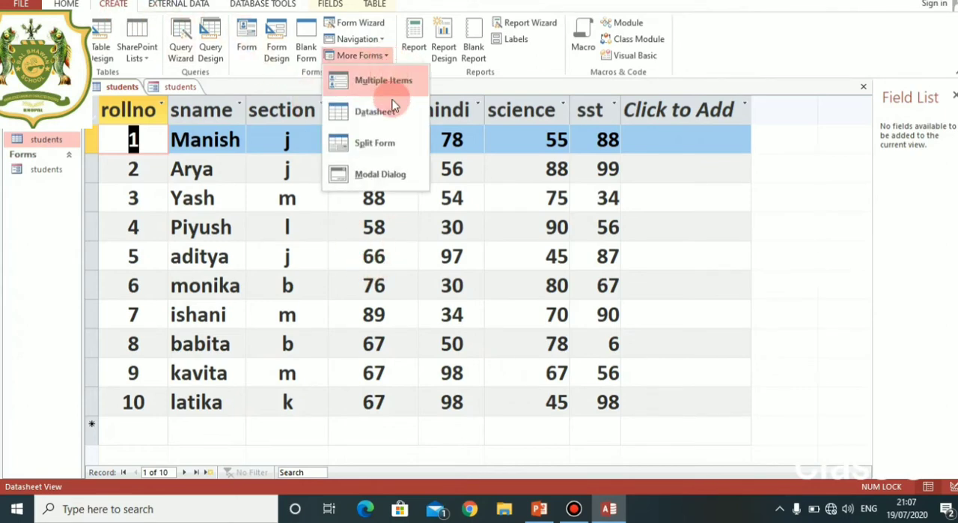
left_click(370, 142)
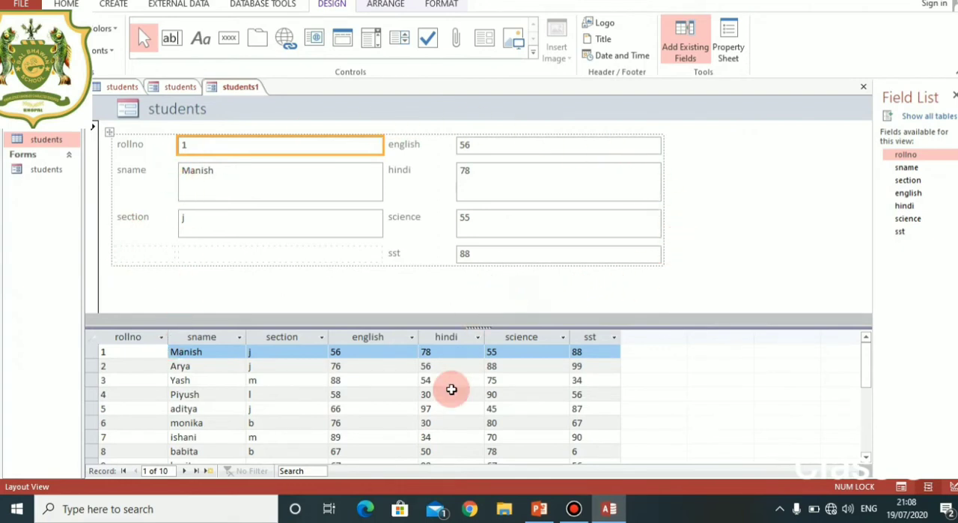
scroll(419, 413, "down", 2)
scroll(420, 410, "up", 2)
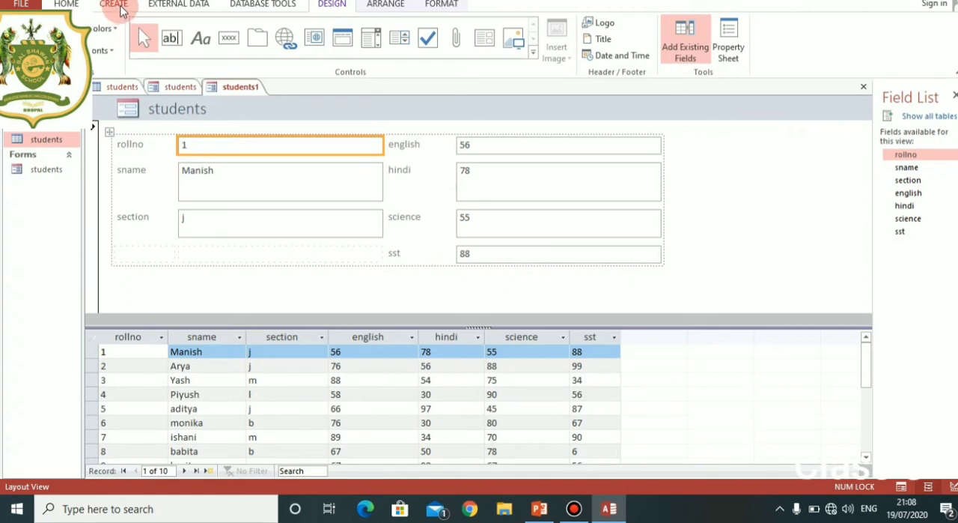
Start a Form Wizard form on the students table with the fields rollno, sname, english, section, science and hindi.
left_click(120, 9)
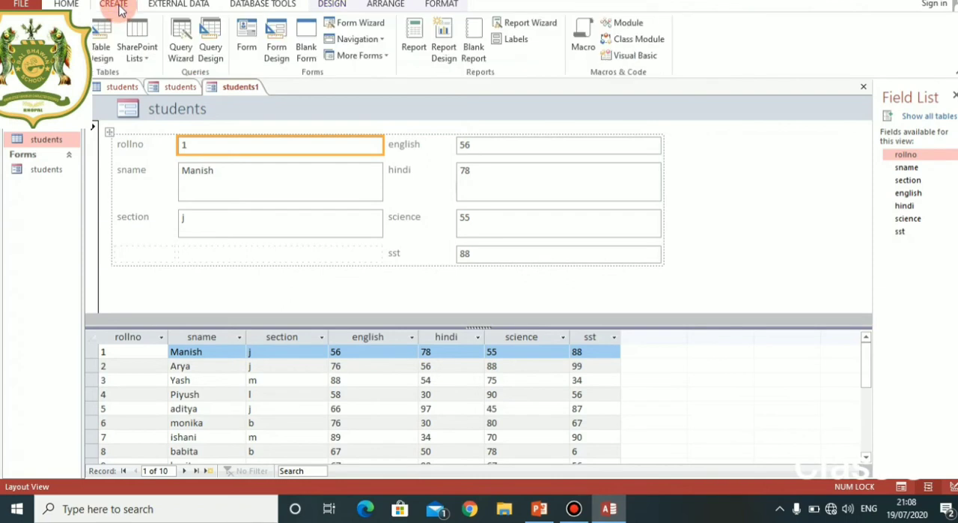
left_click(358, 29)
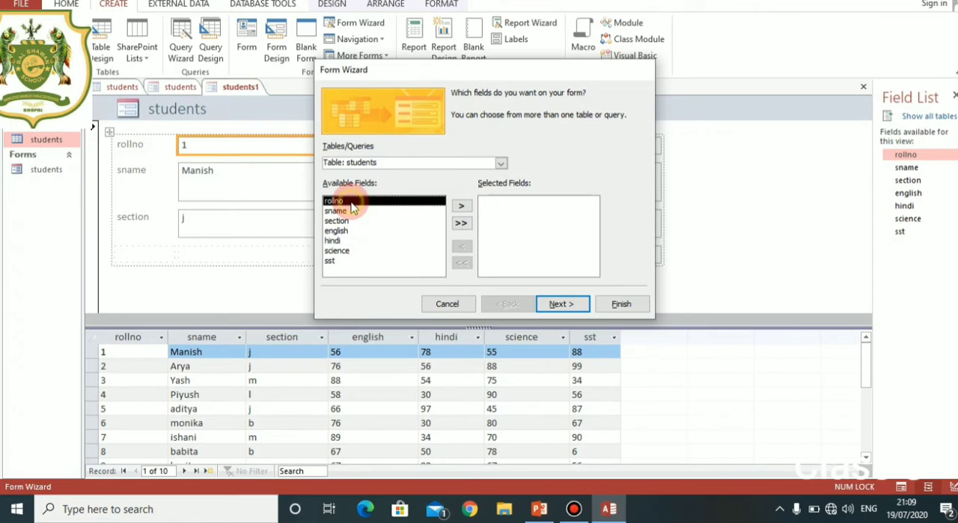
left_click(460, 208)
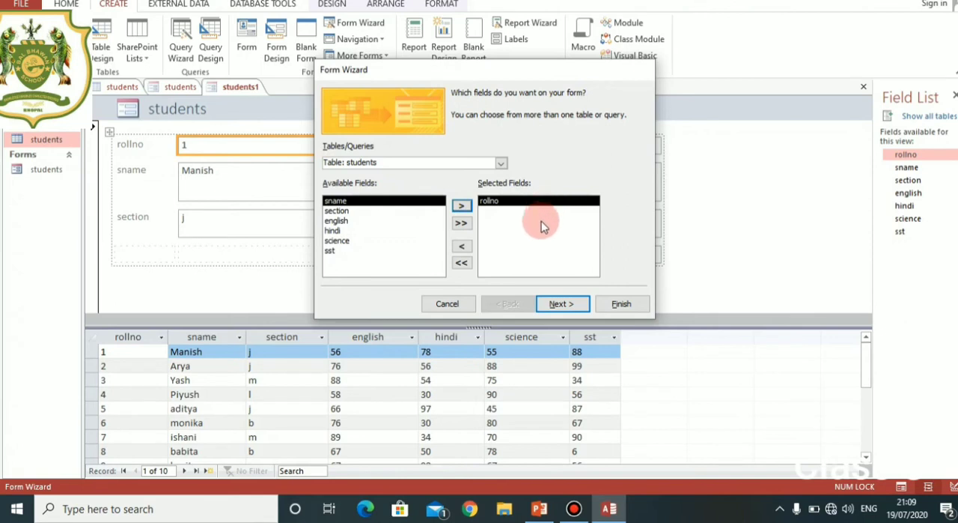
left_click(469, 203)
left_click(356, 212)
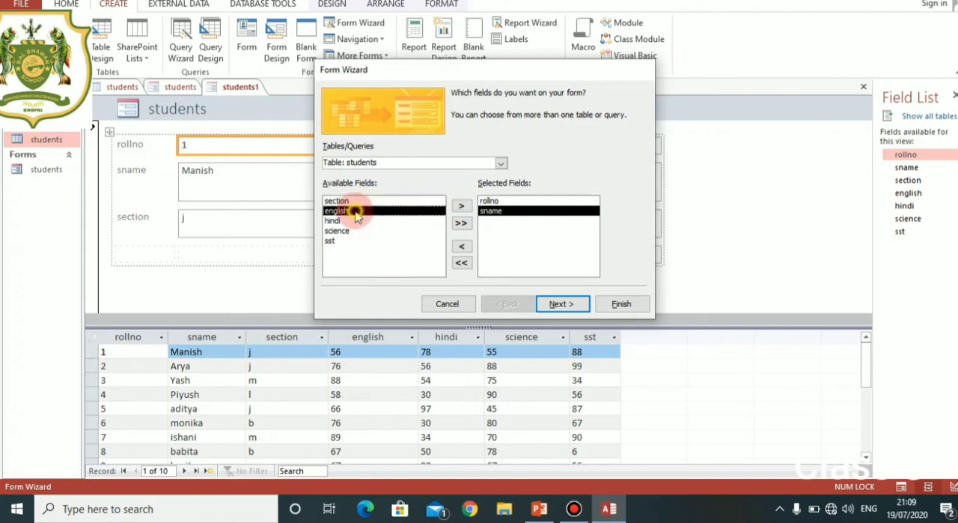
left_click(462, 206)
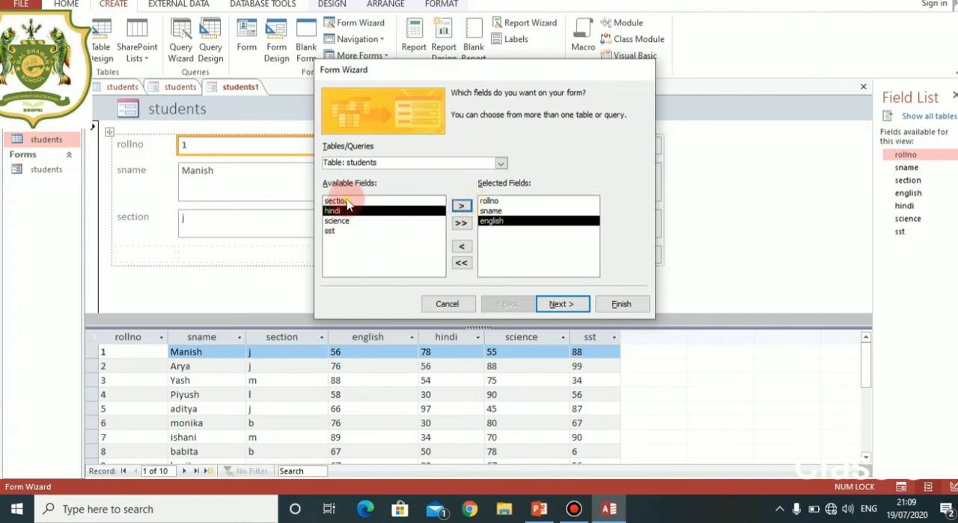
left_click(347, 202)
left_click(460, 206)
left_click(334, 212)
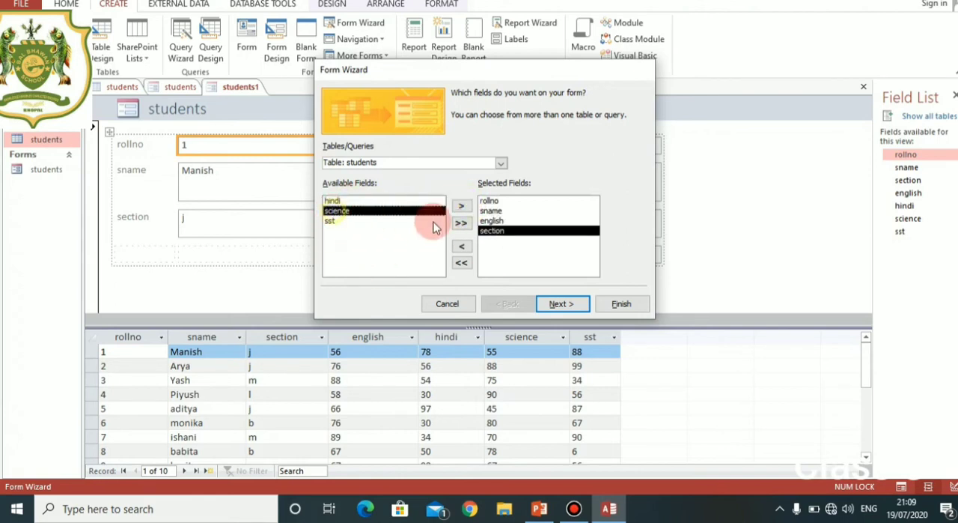
left_click(461, 206)
left_click(352, 201)
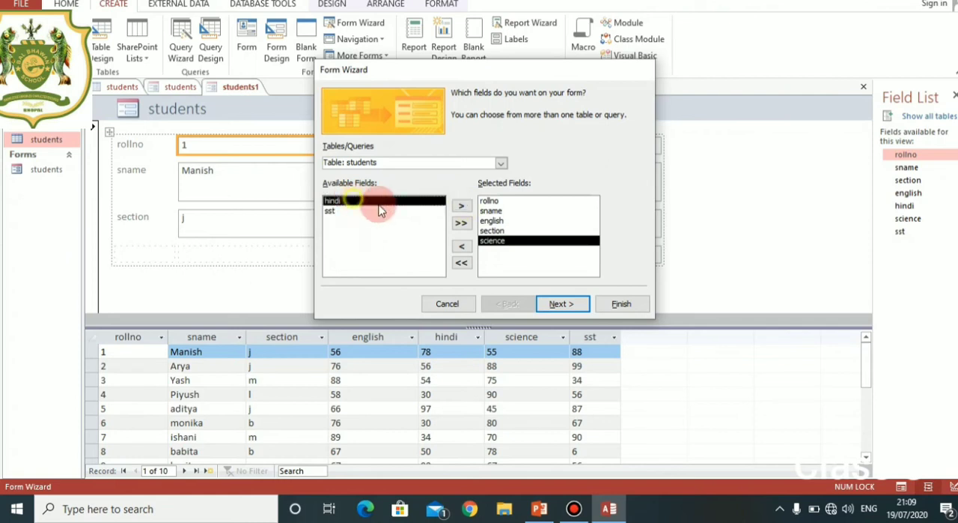
left_click(462, 206)
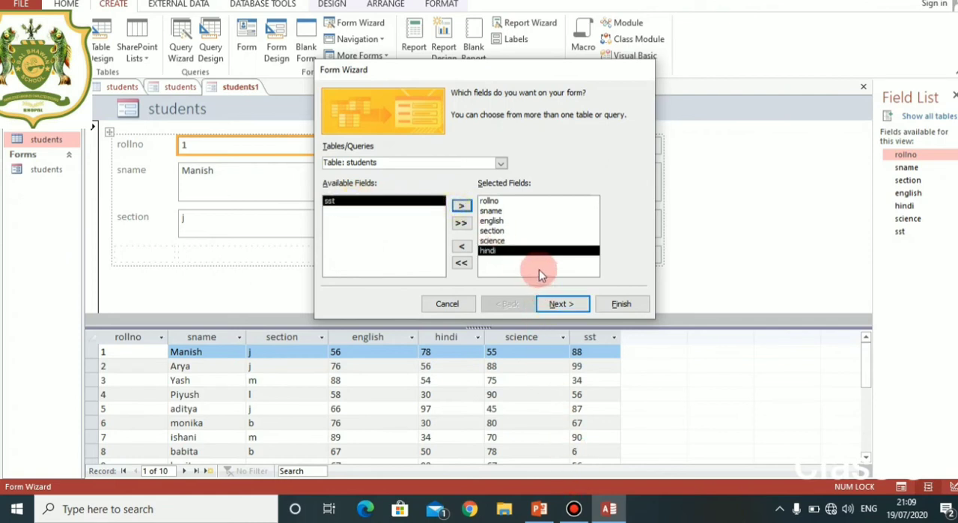
left_click(562, 304)
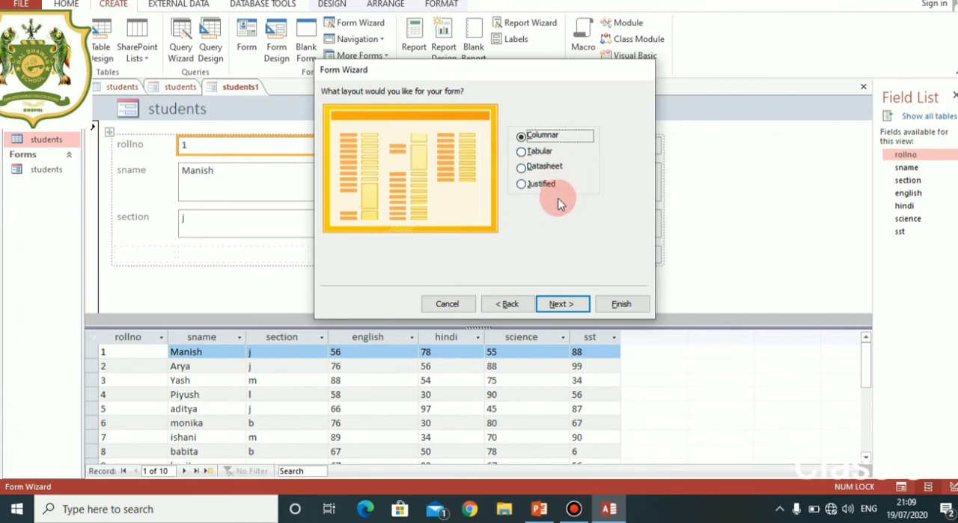
Compare the form layouts, choose Datasheet, and finish the wizard with the title students2, opening the form to view or enter information.
left_click(533, 154)
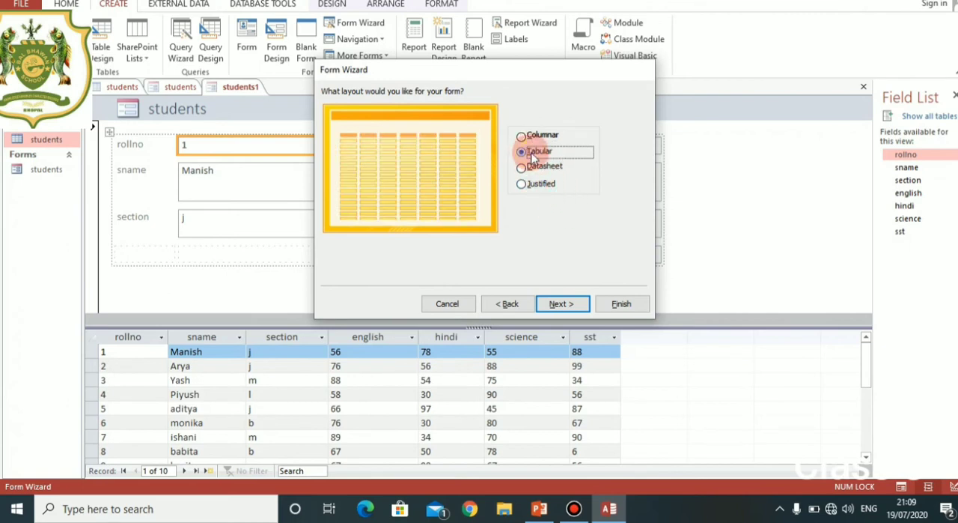
left_click(544, 168)
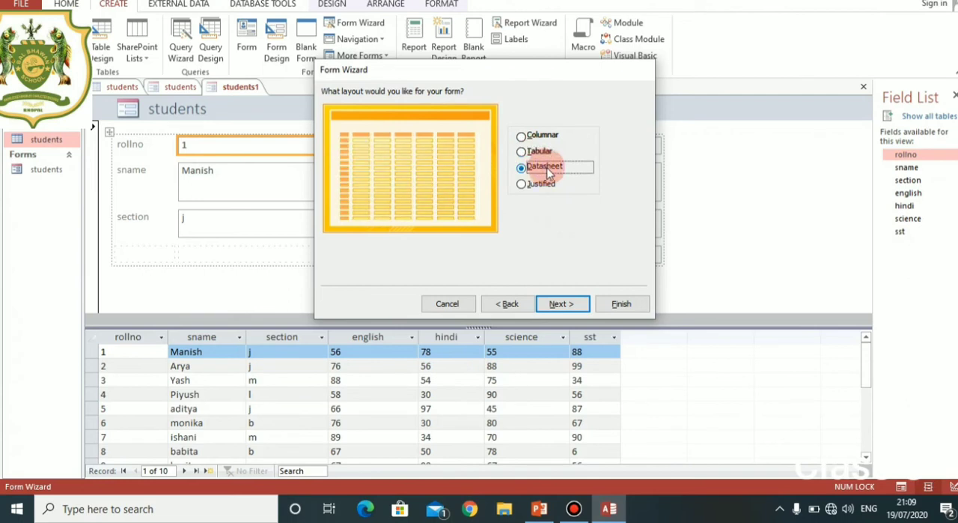
left_click(550, 192)
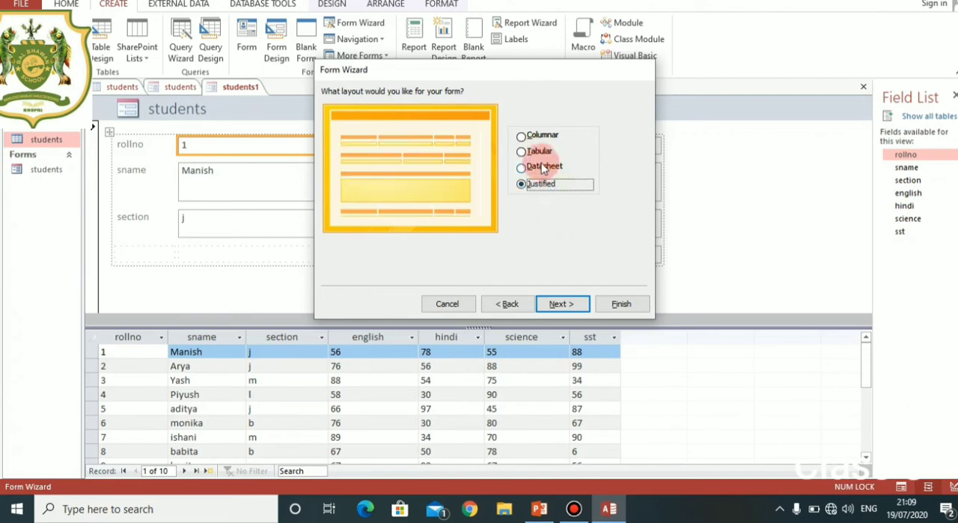
left_click(544, 166)
left_click(569, 304)
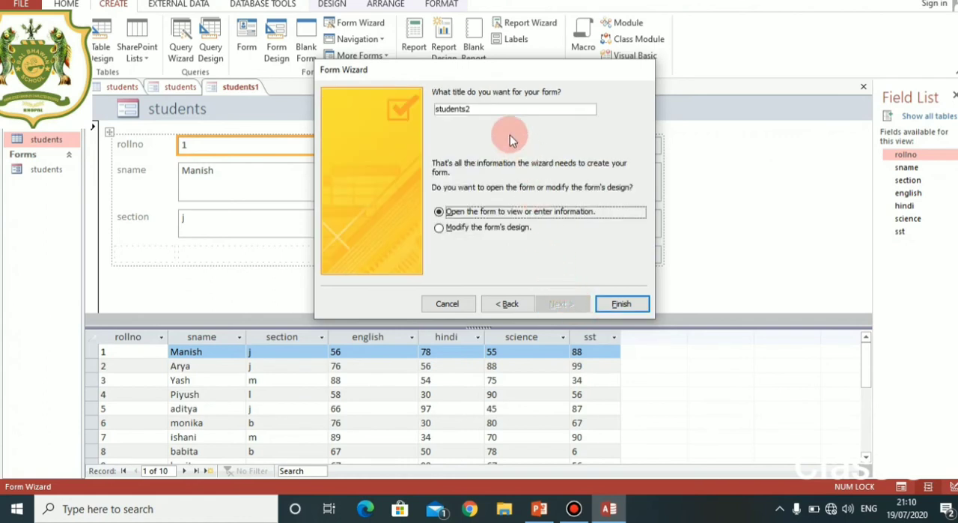
left_click(621, 303)
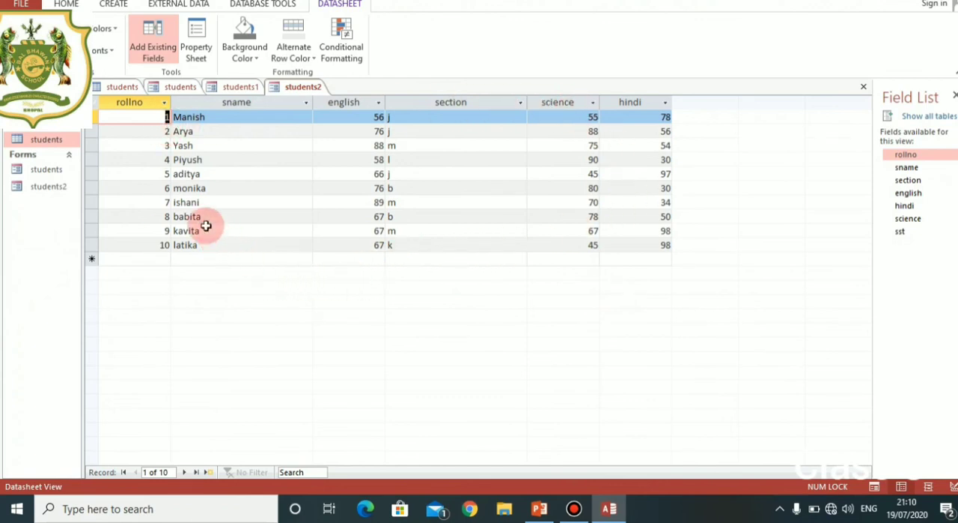
Replace the sname entry of the roll number 3 record in the students2 form with a different student name.
left_click(213, 149)
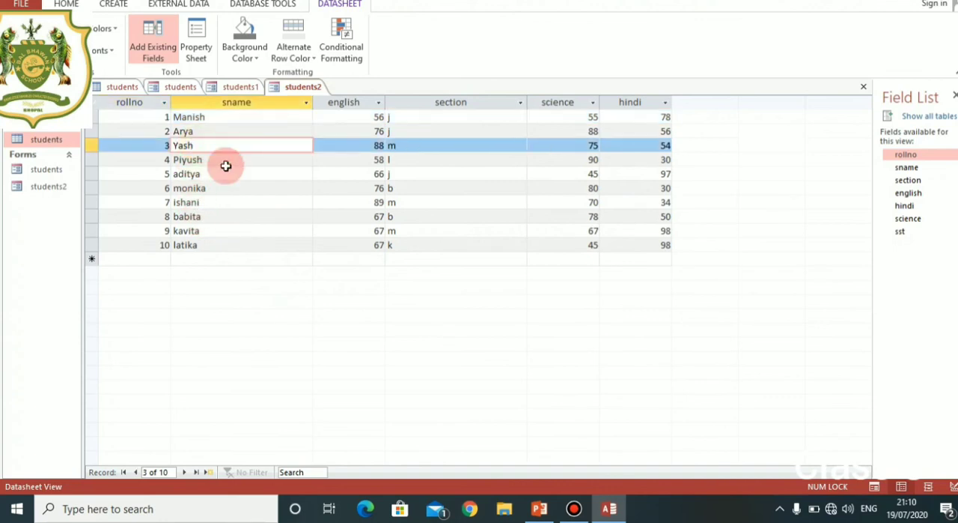
key("BackSpace")
key("BackSpace")
key("BackSpace")
key("BackSpace")
type("yahsika")
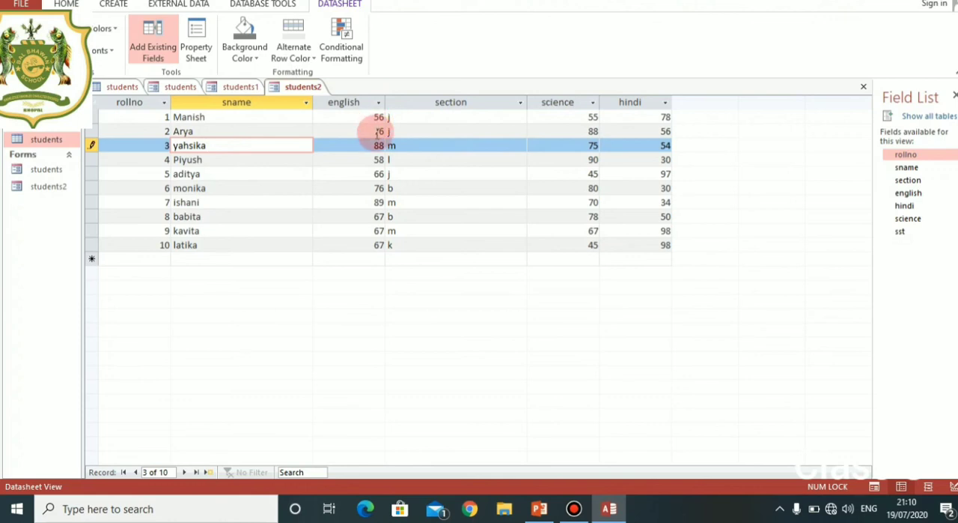
Set the english mark of the roll number 5 record in the students2 form to 56.
left_click(378, 177)
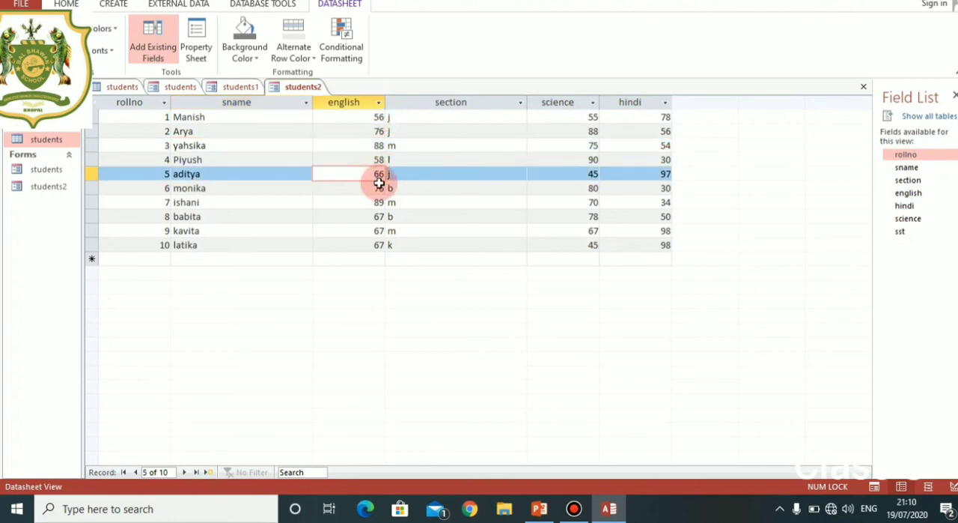
type("6")
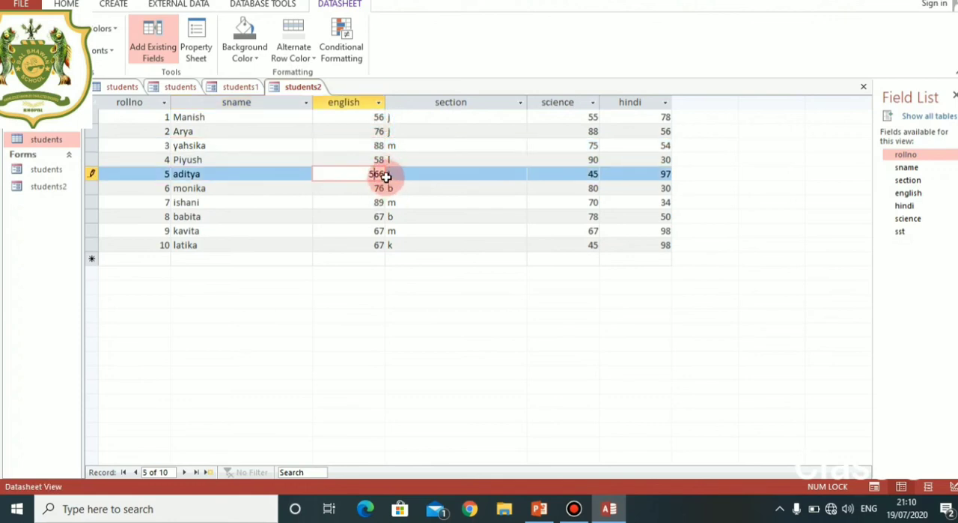
left_click(384, 174)
type("56")
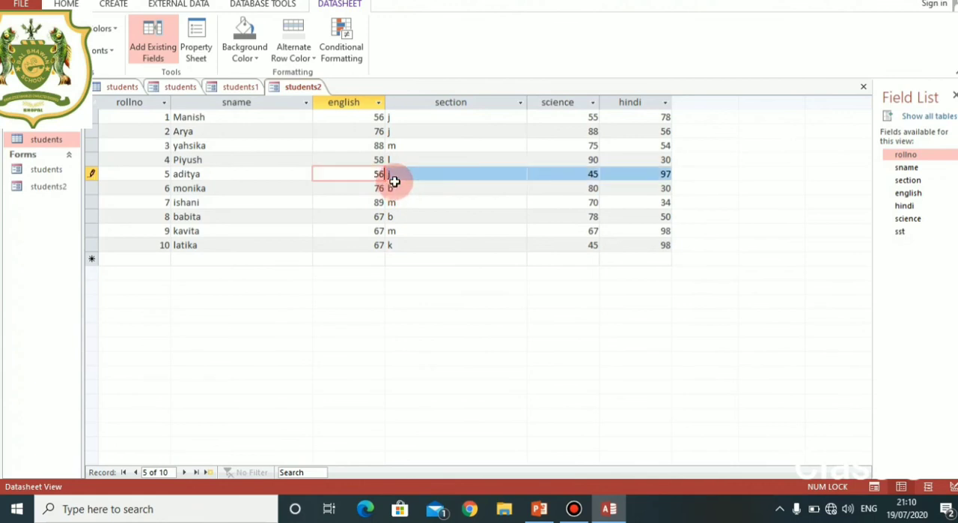
Set the science mark of the roll number 4 record to 98.
left_click(590, 159)
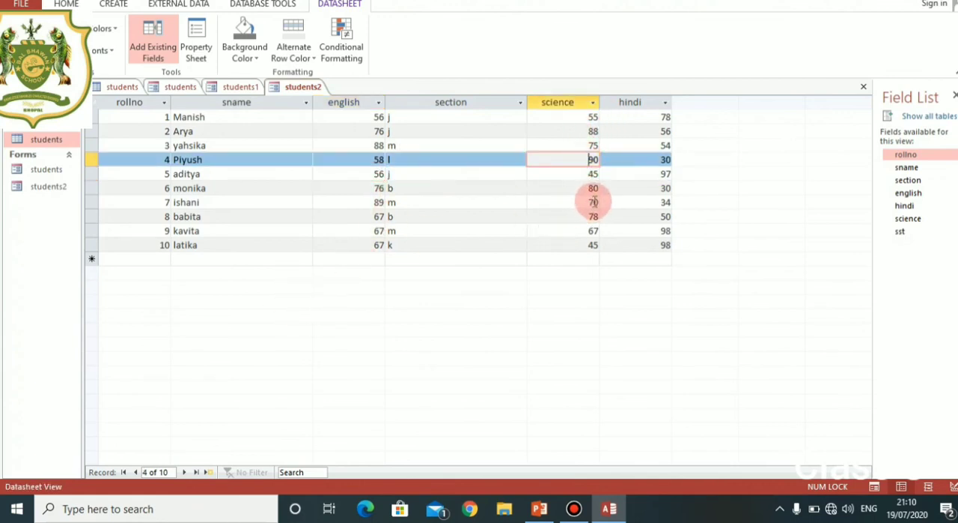
type("87")
key("BackSpace")
key("BackSpace")
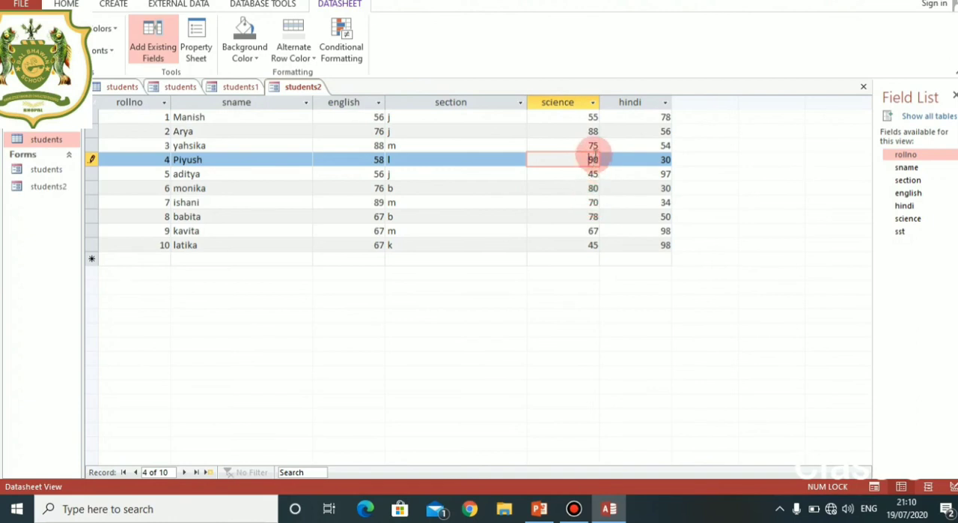
key("BackSpace")
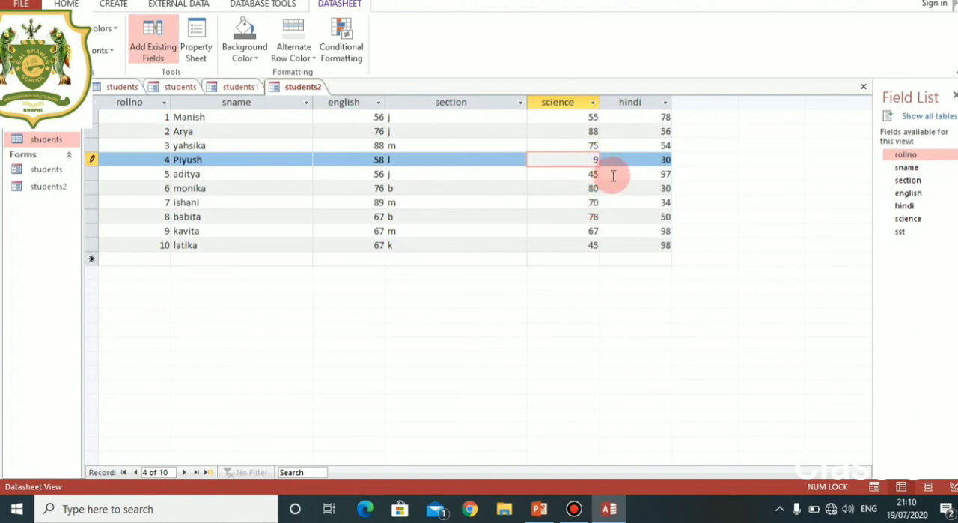
type("8")
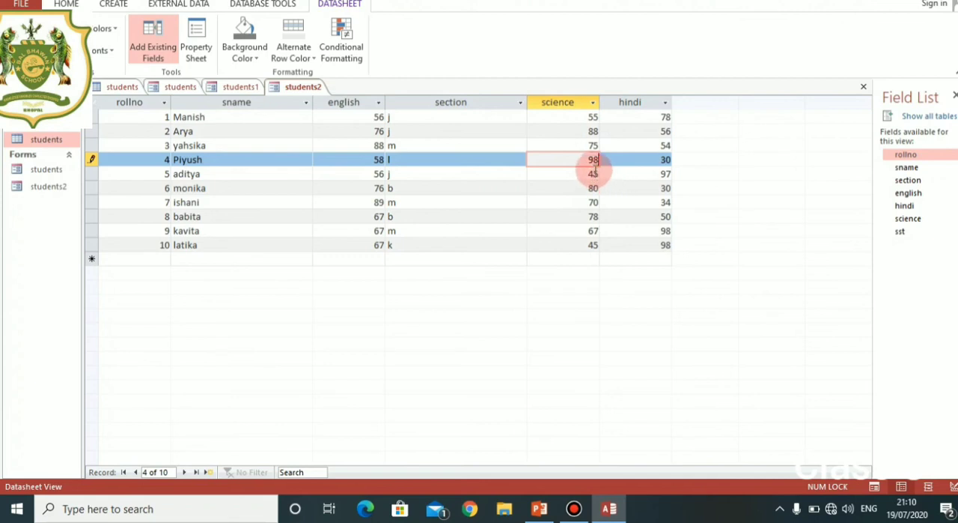
Add a new record with rollno 11, a student's first name as sname, english 98 and section m.
left_click(154, 258)
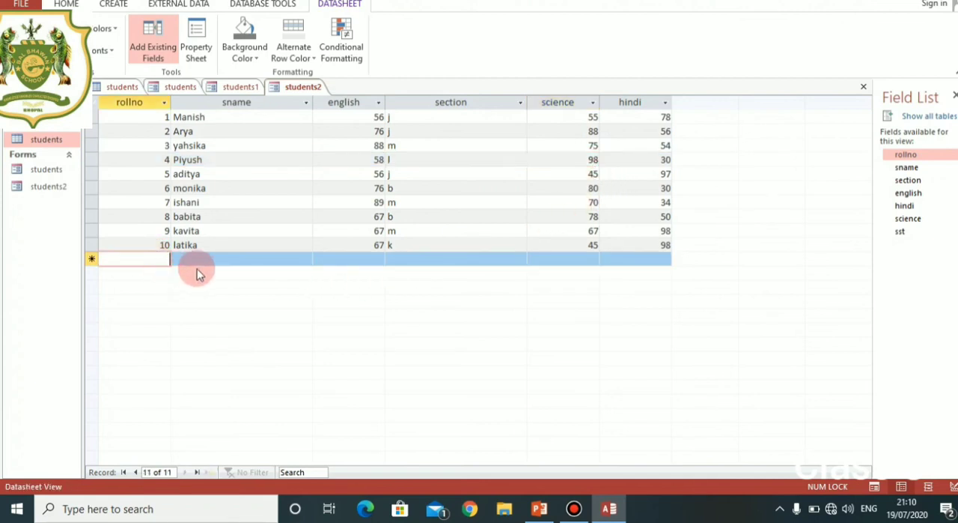
type("11")
left_click(226, 262)
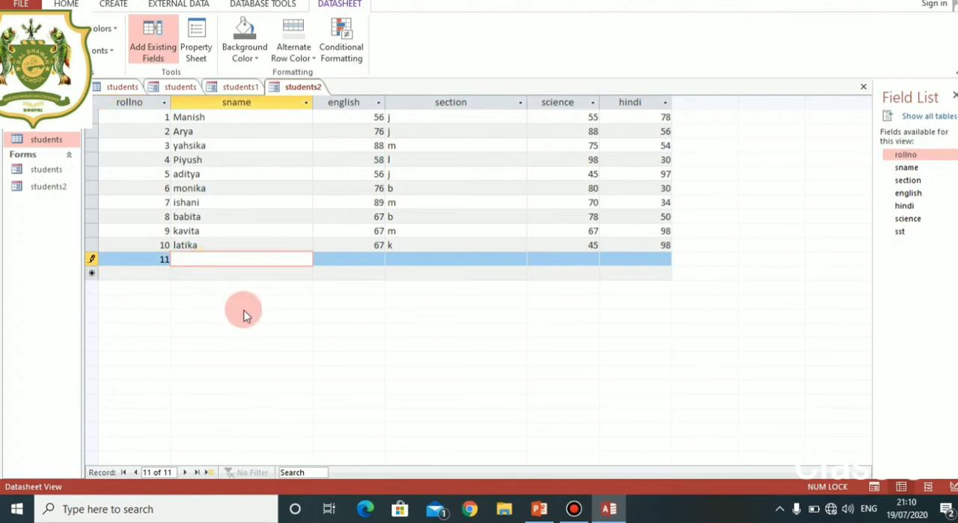
type("aman")
key("Tab")
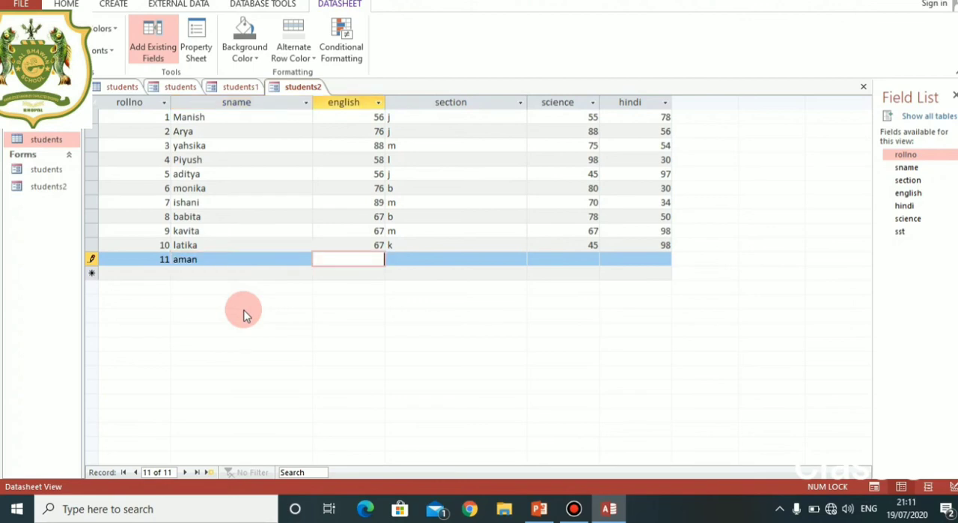
type("98")
key("Tab")
type("m")
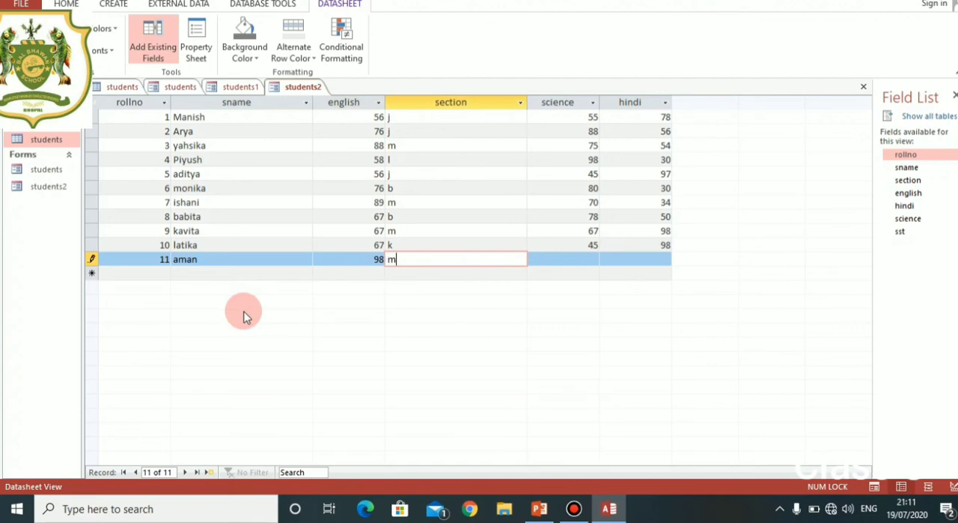
Complete the roll number 11 record with science 43 and hindi 67, and save the students2 form.
left_click(581, 257)
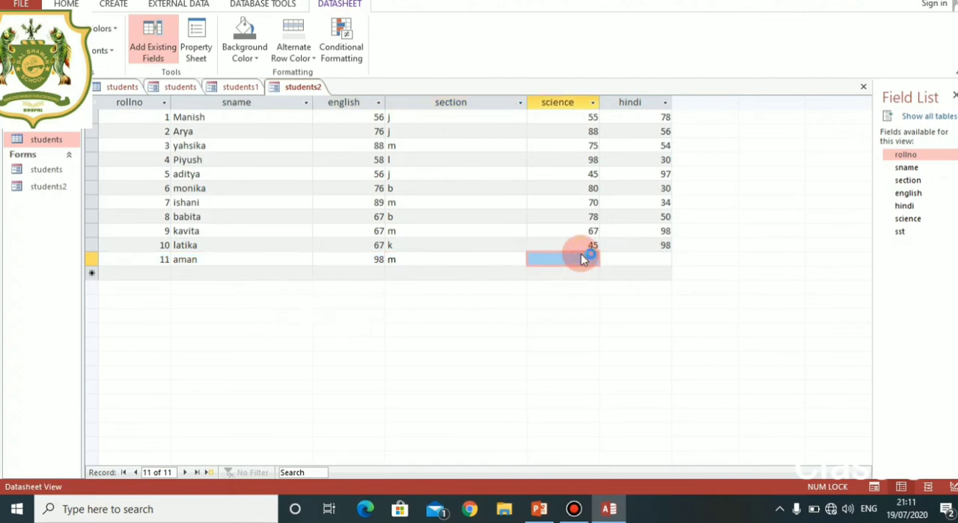
type("43")
left_click(642, 263)
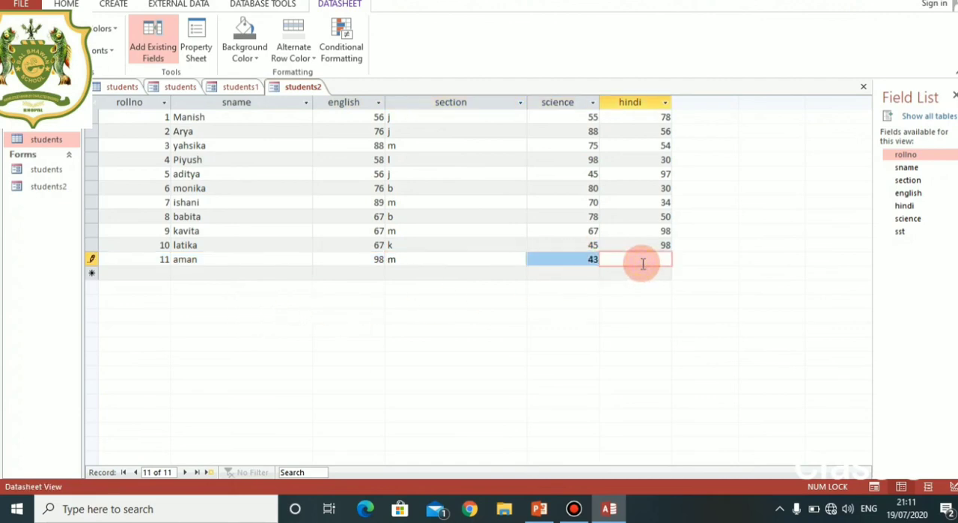
type("67")
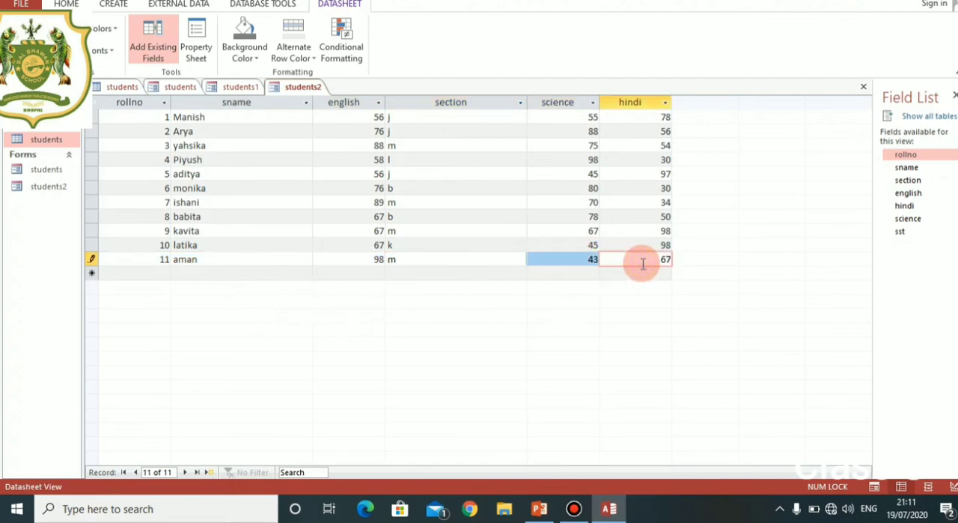
right_click(302, 89)
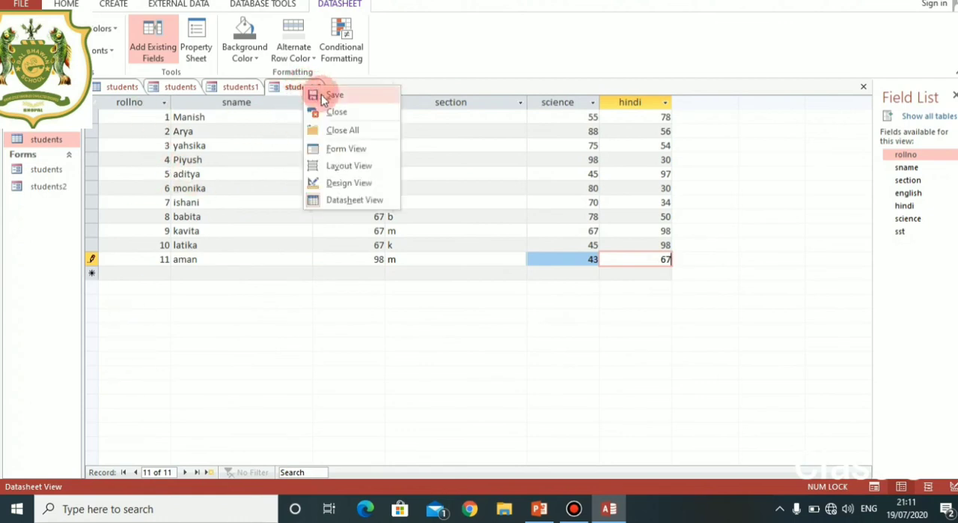
left_click(315, 94)
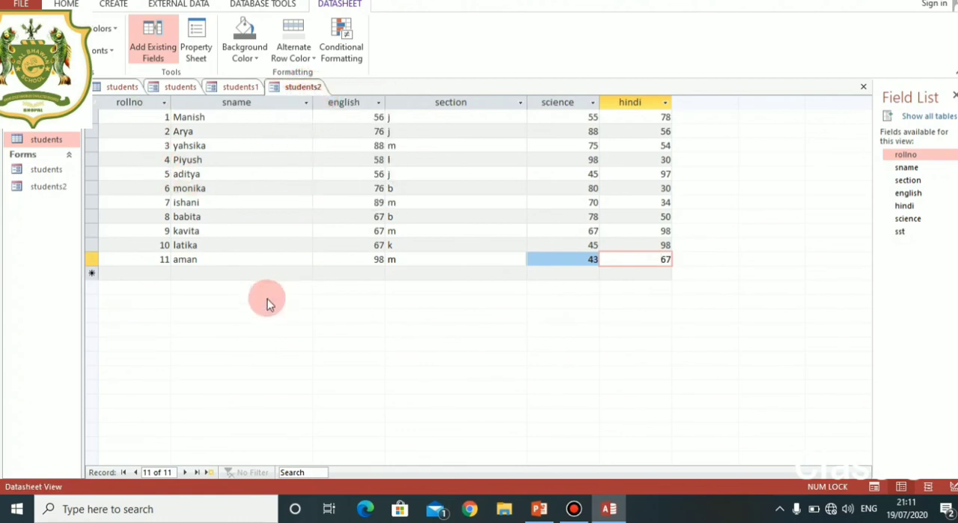